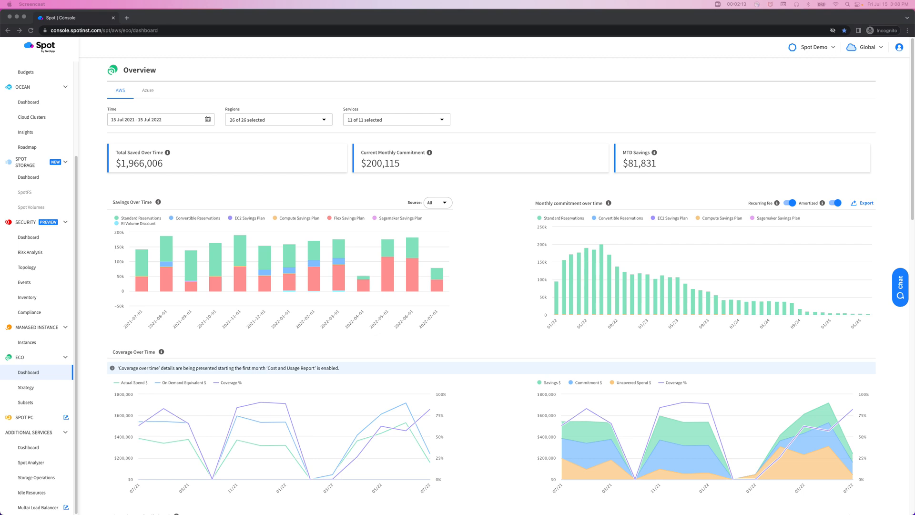
# Step: Skim the Eco dashboard overview and open the Eco subsets list
pyautogui.scroll(-3, 510, 286)
pyautogui.scroll(3, 510, 286)
pyautogui.click(26, 403)
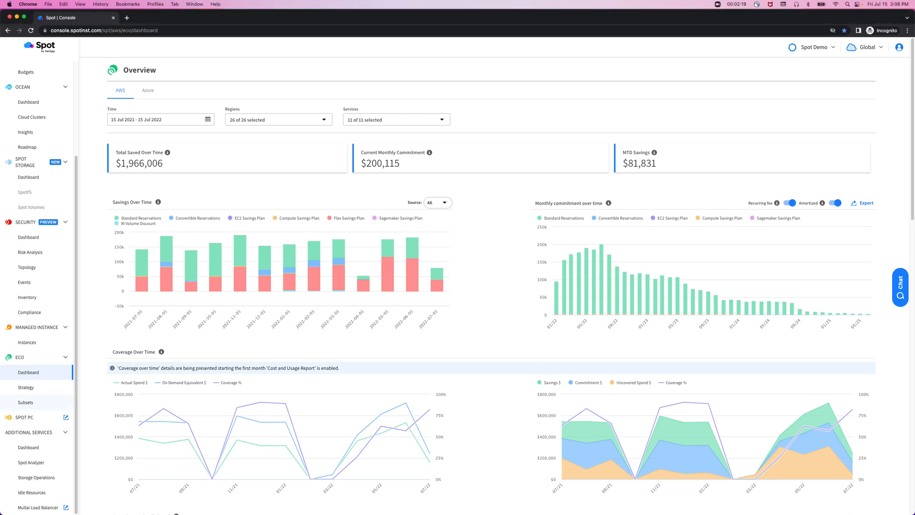
pyautogui.click(25, 403)
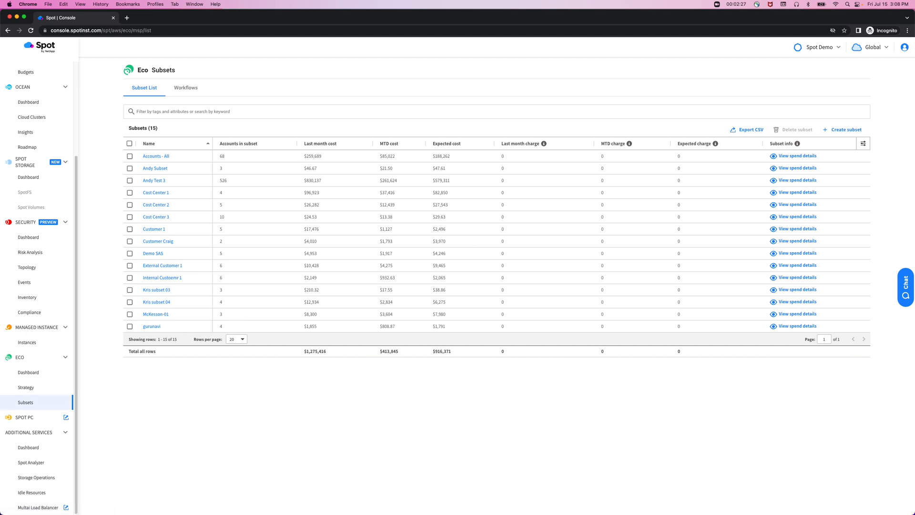
# Step: Draft a subset named Subset, select Axonius Management Eng, aws-bi-team-spot-labs-account, spot-eco-448 and spot-eco-462 for assignment, and cancel the creation
pyautogui.click(842, 130)
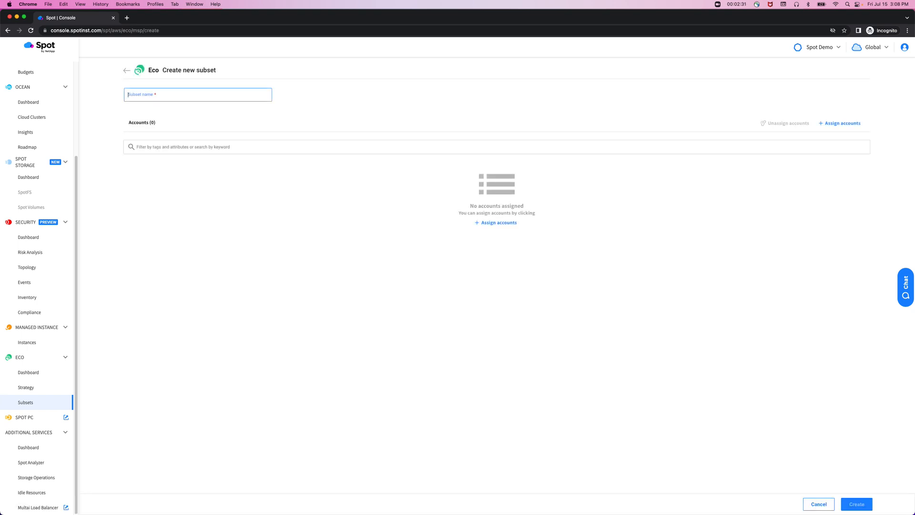
pyautogui.write('Subset')
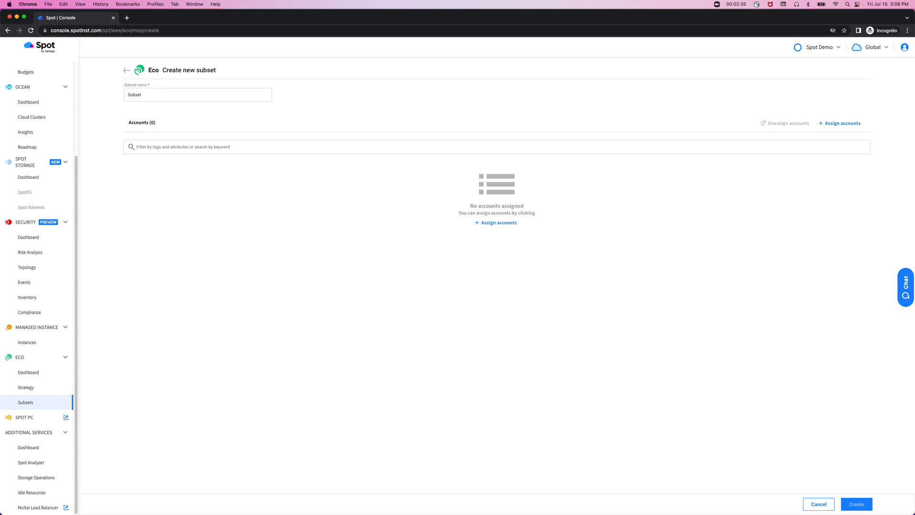
pyautogui.click(842, 123)
pyautogui.click(269, 196)
pyautogui.click(269, 209)
pyautogui.click(269, 244)
pyautogui.click(268, 257)
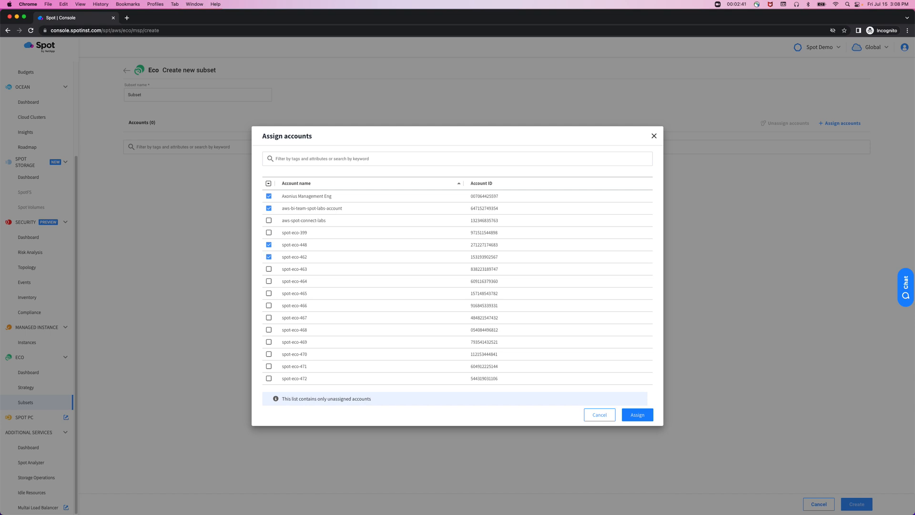
pyautogui.click(600, 415)
pyautogui.click(819, 504)
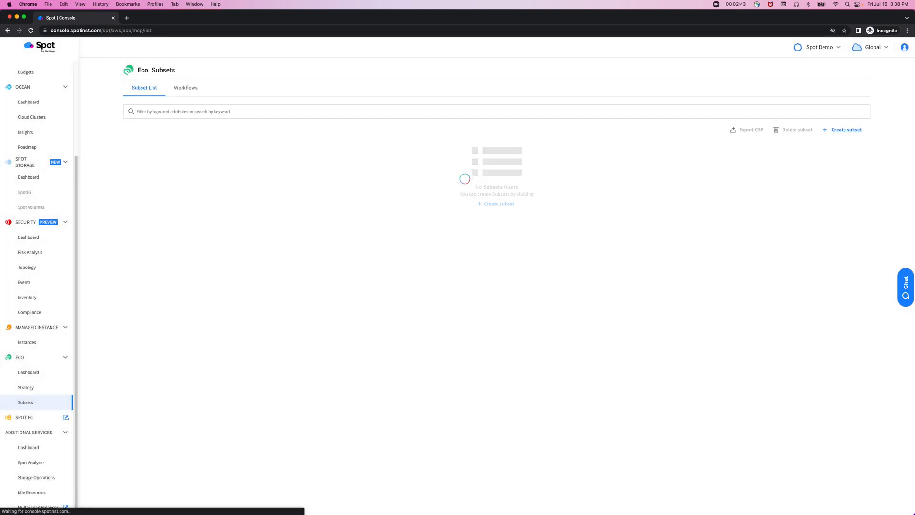
# Step: Open the subset workflows and start a new workflow with the name Rules and the description rules
pyautogui.click(185, 88)
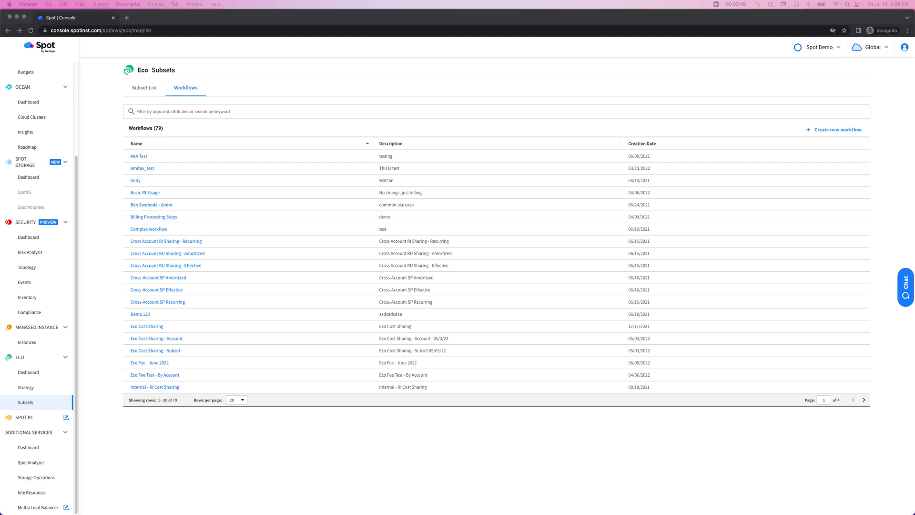
pyautogui.click(834, 130)
pyautogui.click(834, 130)
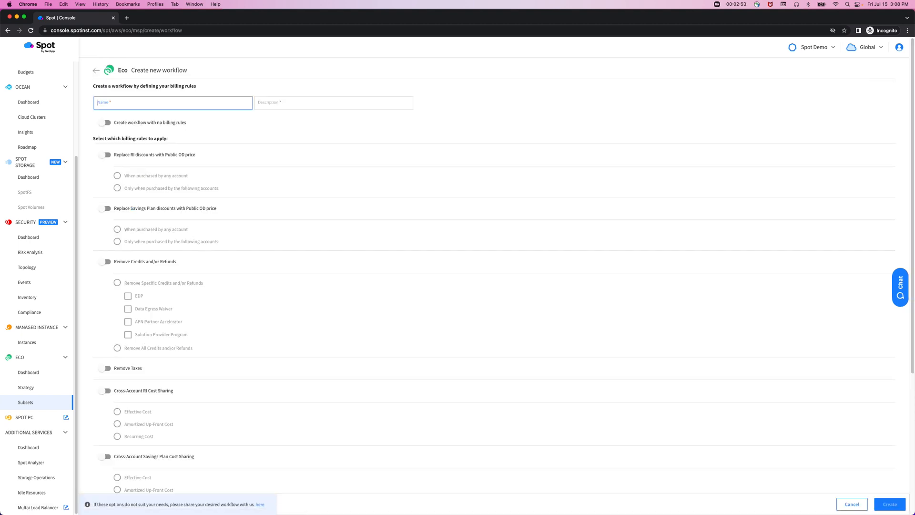
pyautogui.write('Rules')
pyautogui.press('Tab')
pyautogui.write('rules')
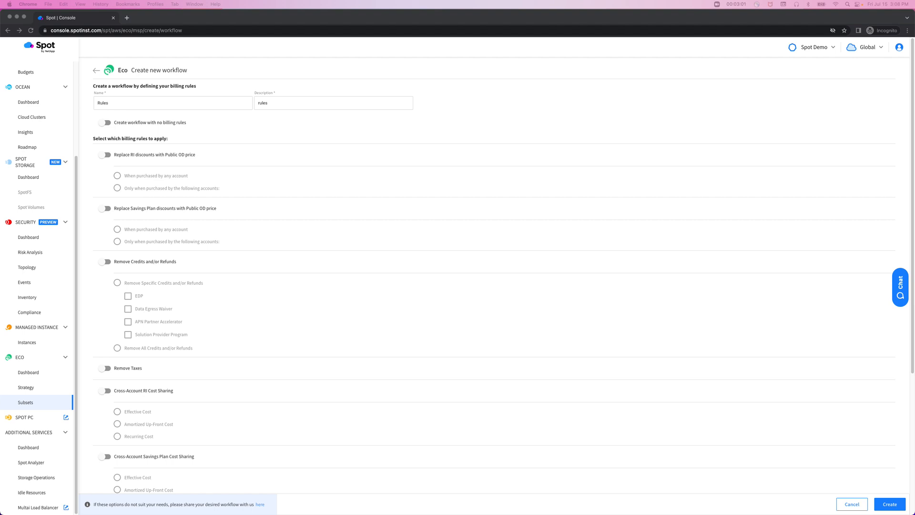
# Step: Try the option to create the workflow with no billing rules and switch it back off
pyautogui.click(105, 123)
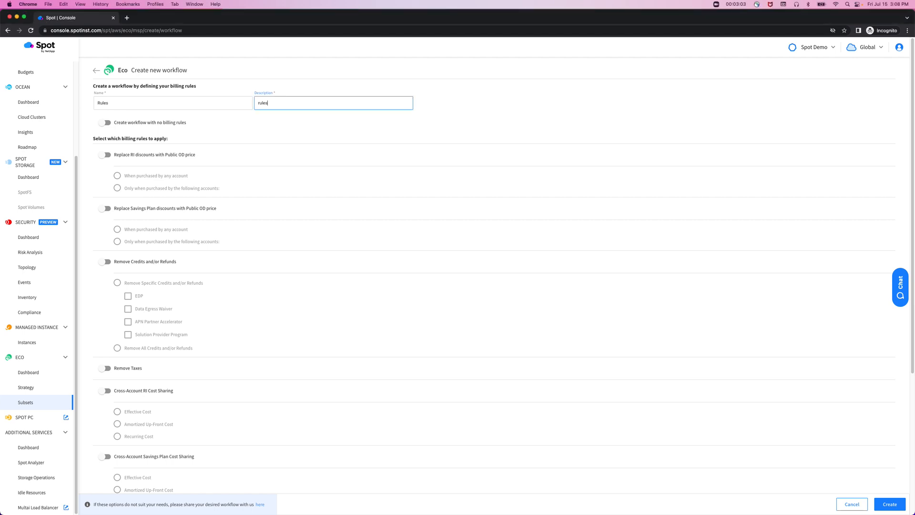
pyautogui.click(104, 123)
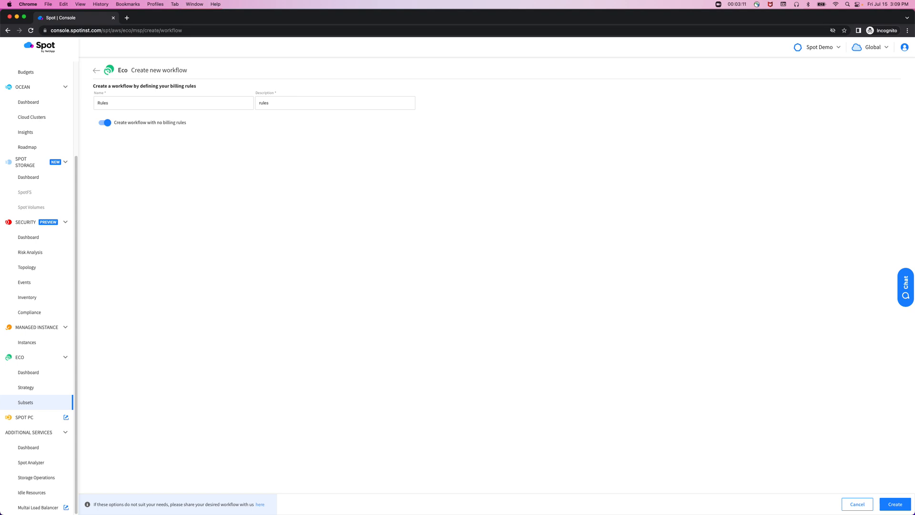
pyautogui.click(105, 123)
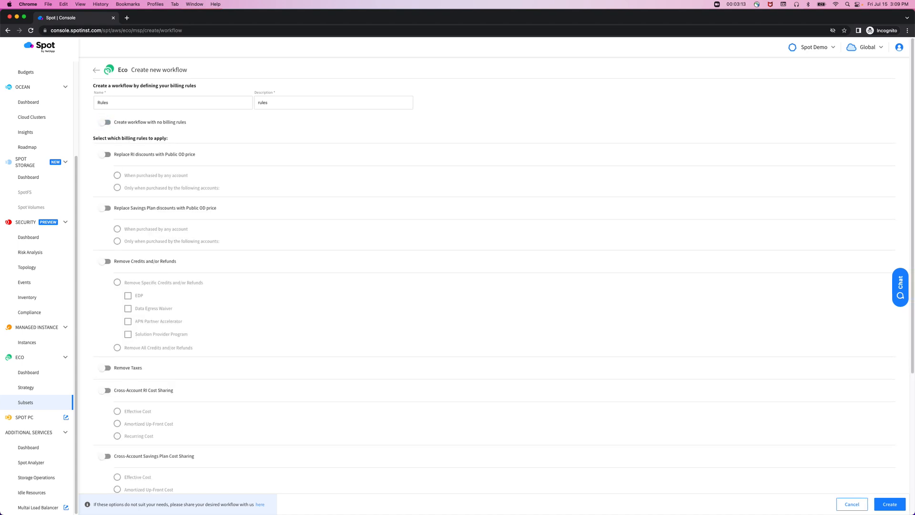
# Step: Examine the billing rules available for the workflow, from replacing RI discounts through Eco Cost Sharing
pyautogui.scroll(-1, 494, 275)
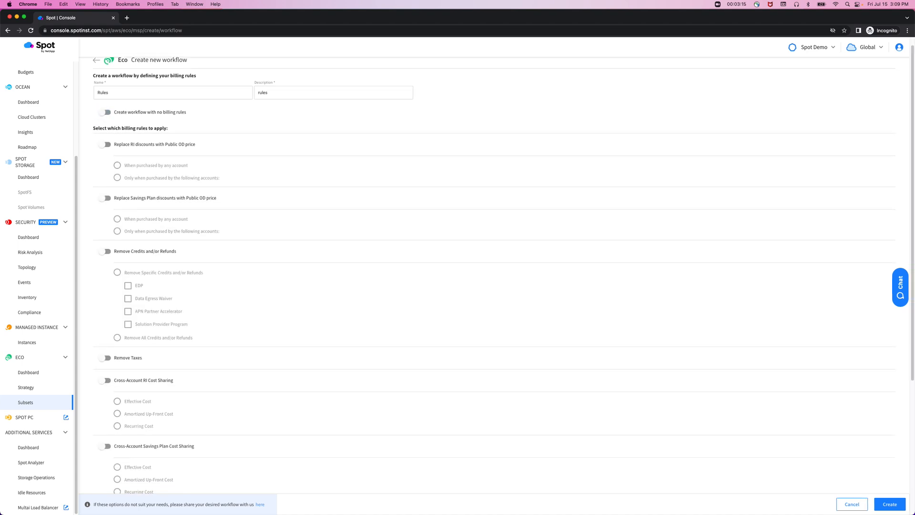
pyautogui.scroll(1, 494, 275)
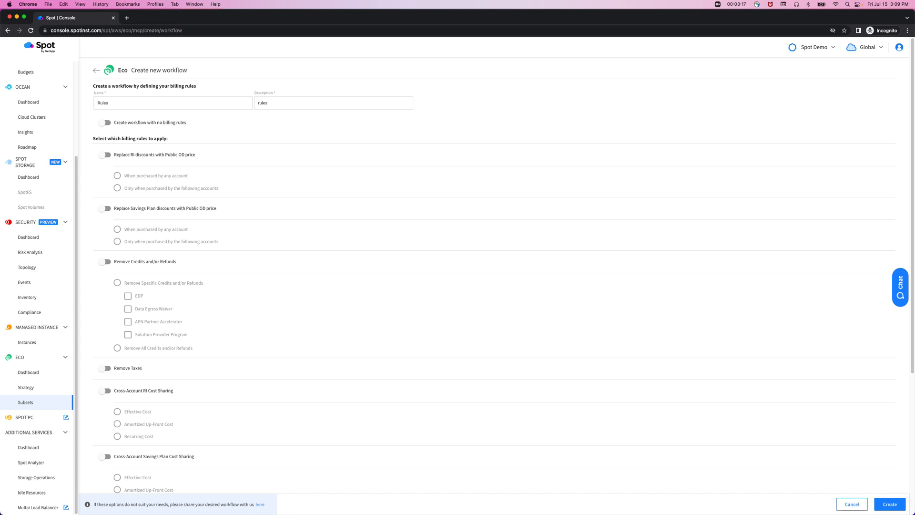
pyautogui.scroll(-5, 494, 276)
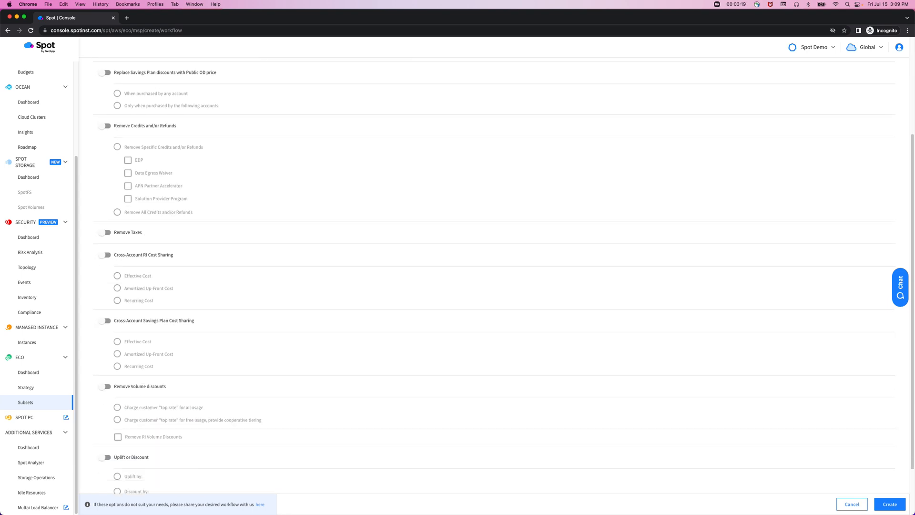
pyautogui.scroll(-3, 494, 275)
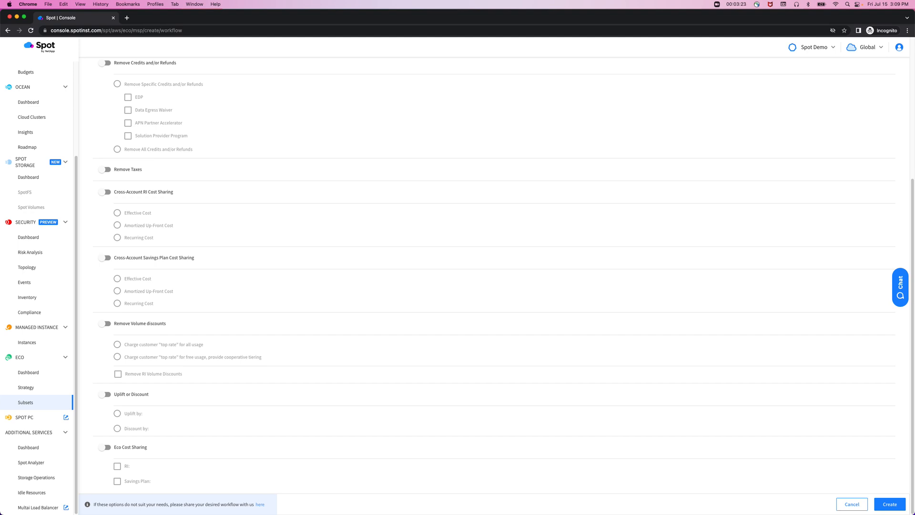
pyautogui.scroll(8, 494, 276)
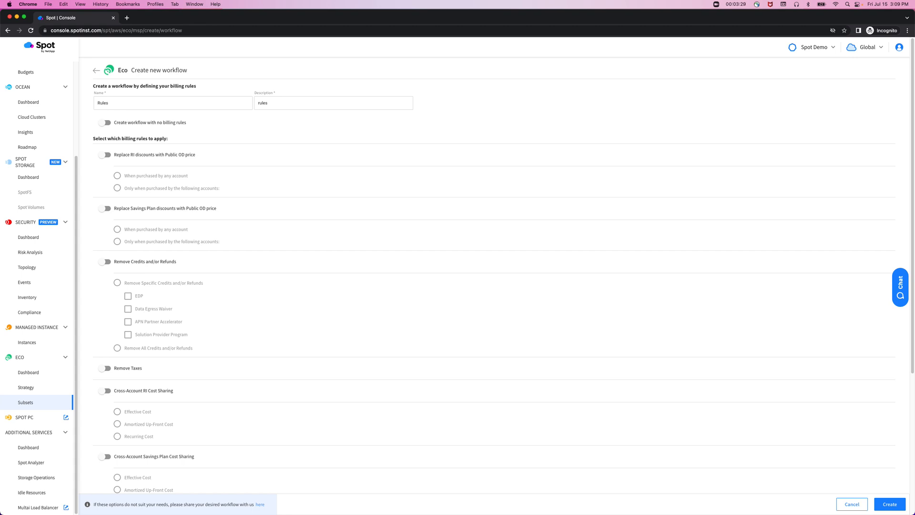
# Step: Leave the new workflow form without creating it and open the details of the AAA Test workflow
pyautogui.click(96, 70)
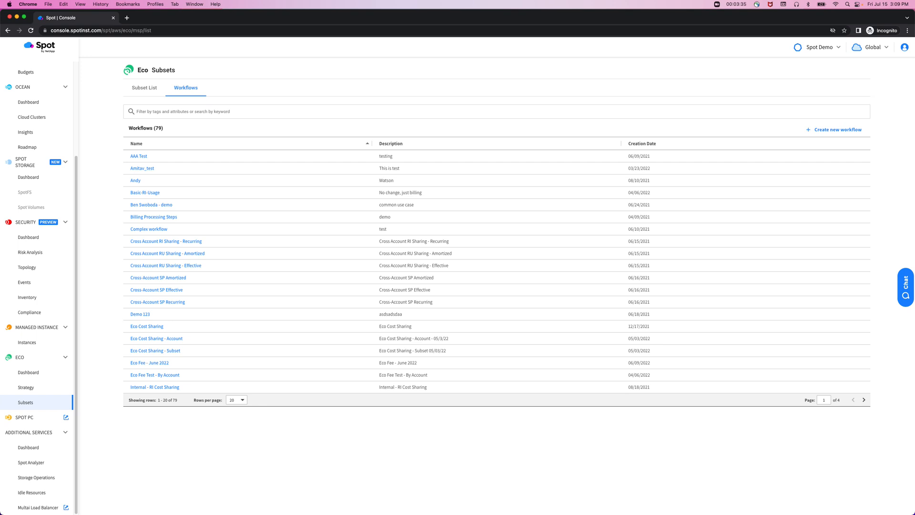
pyautogui.click(139, 156)
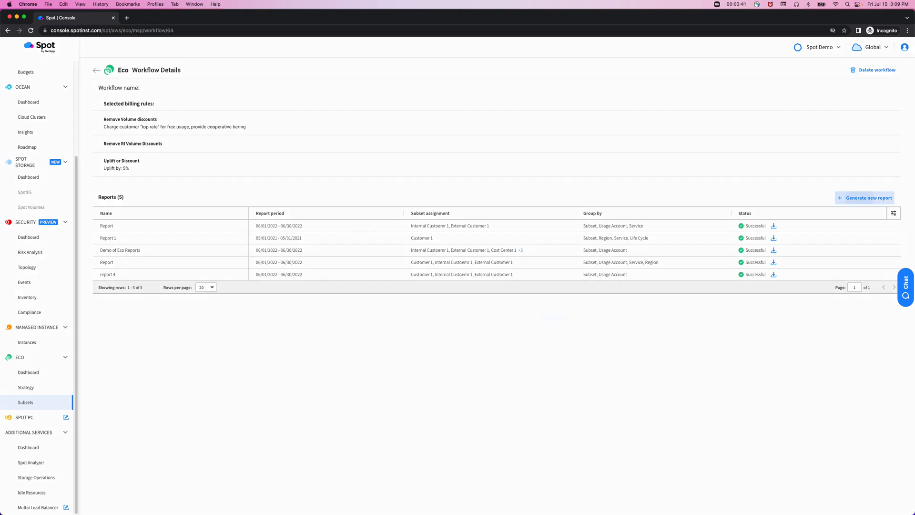
# Step: Start a new report named Report with the report period 06/01/22 - 06/30/22
pyautogui.click(865, 198)
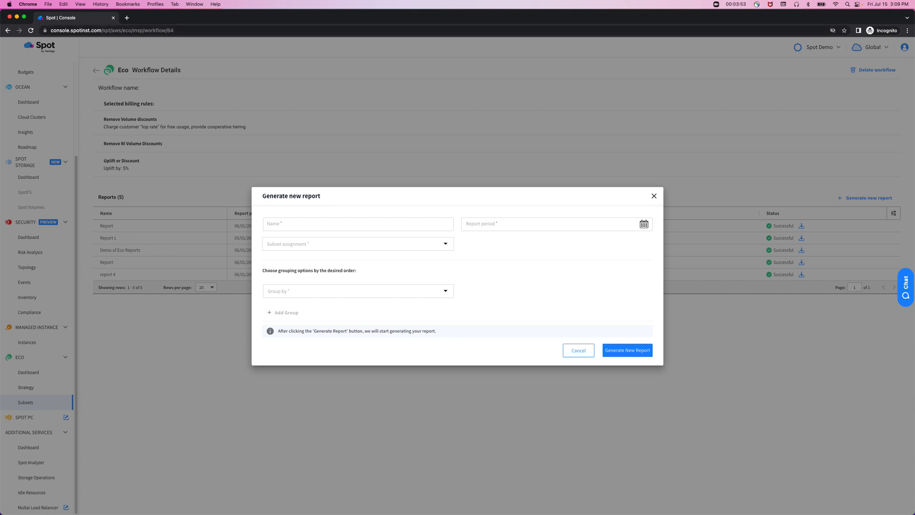
pyautogui.click(358, 224)
pyautogui.write('Report')
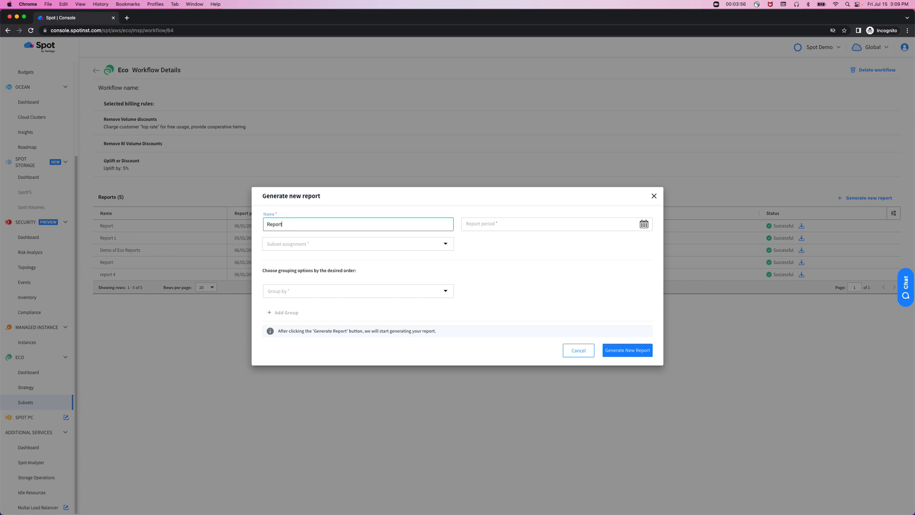
pyautogui.click(644, 224)
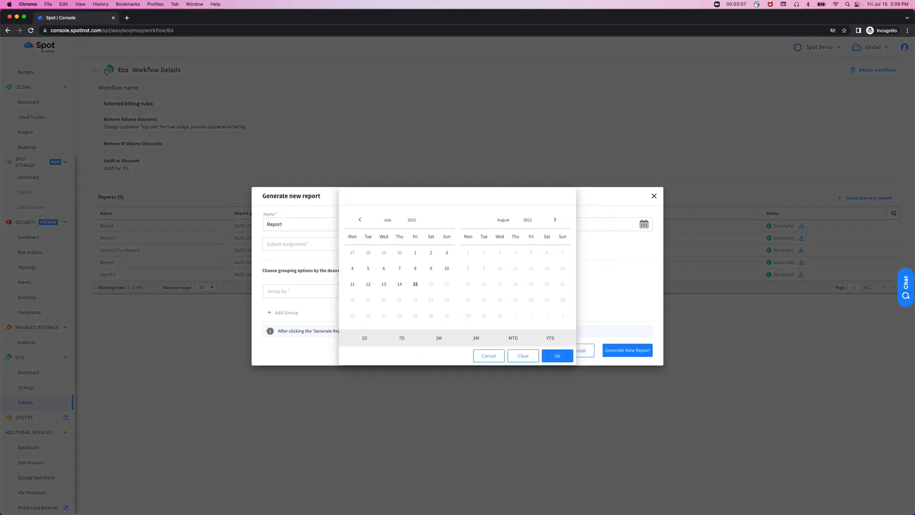
pyautogui.click(360, 219)
pyautogui.click(383, 253)
pyautogui.click(400, 316)
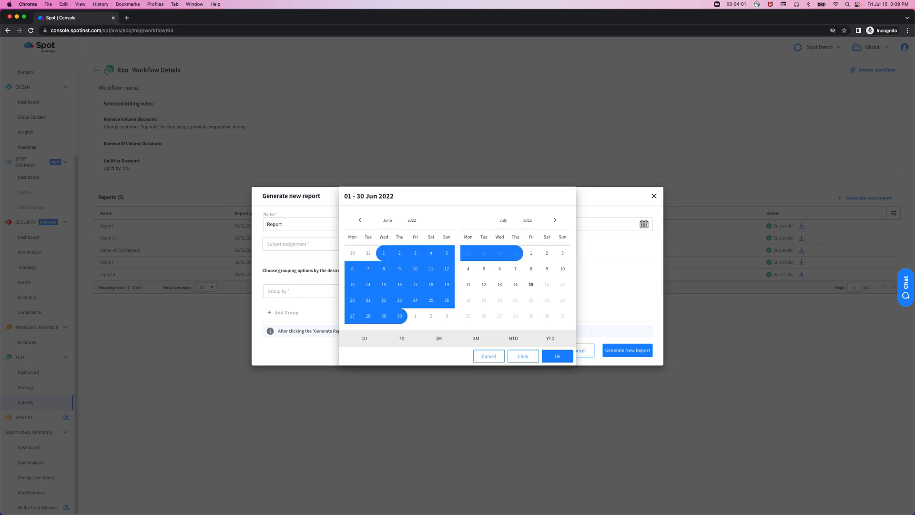
pyautogui.click(557, 355)
# Step: Try to generate the report grouped by Subset and Usage Account without a subset assignment, and cancel it
pyautogui.click(324, 292)
pyautogui.click(305, 290)
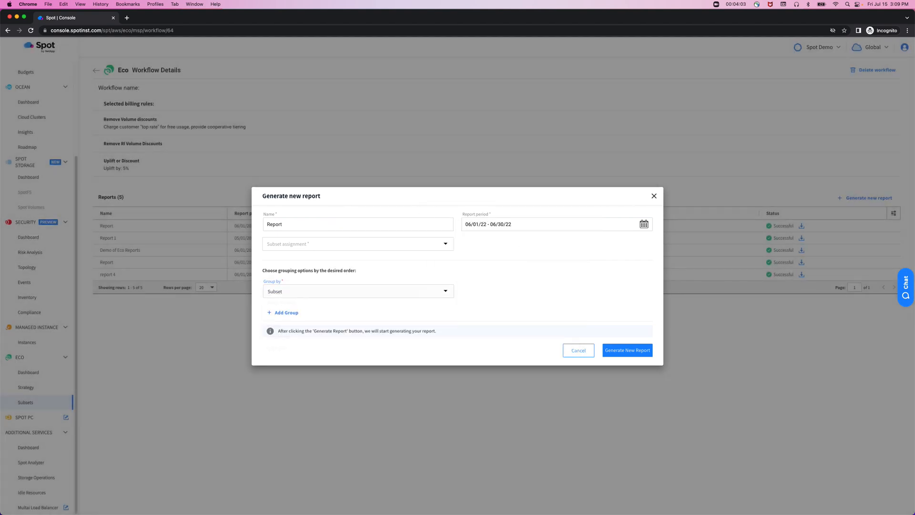
pyautogui.click(284, 313)
pyautogui.click(358, 302)
pyautogui.click(286, 313)
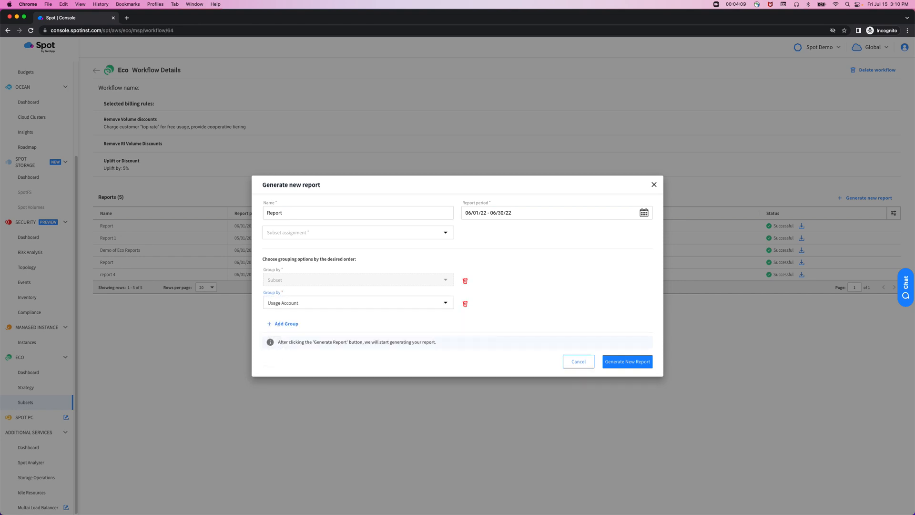
pyautogui.click(627, 362)
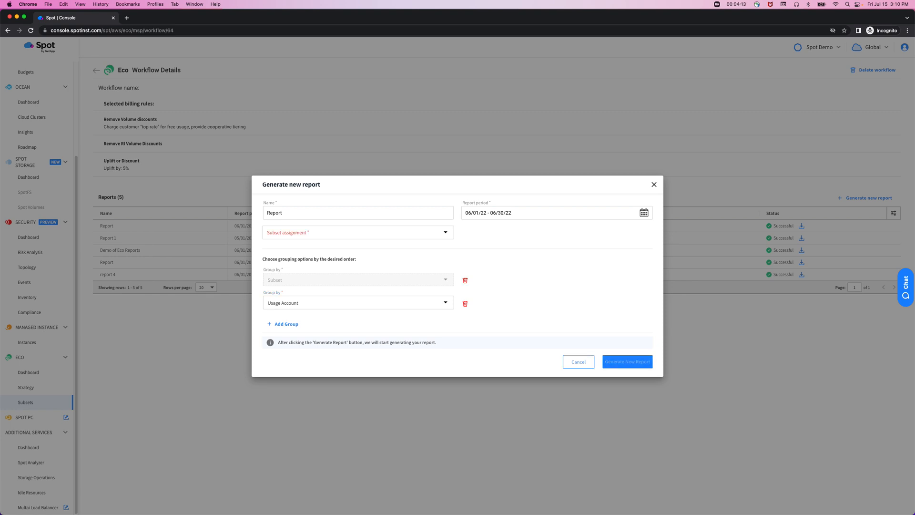
pyautogui.click(579, 362)
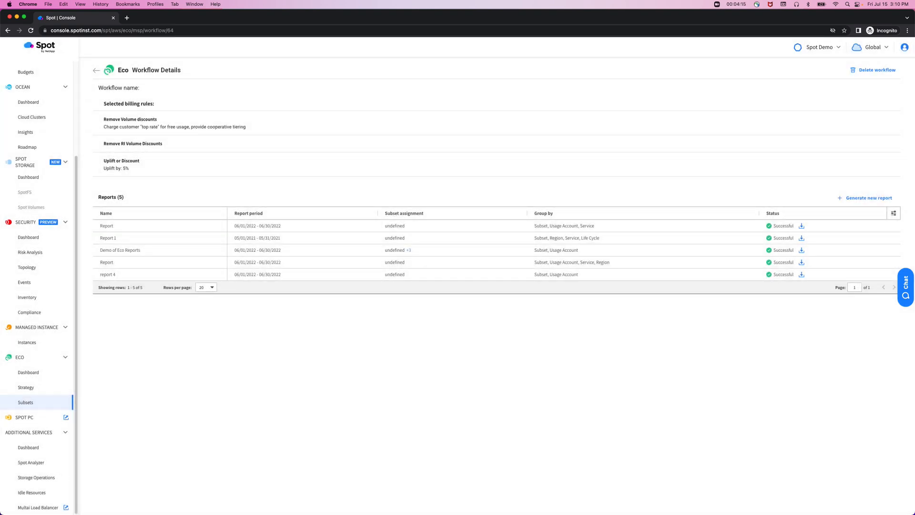
# Step: Download the Demo of Eco Reports report and switch to the SPOT_MSP_REPORT_2022-07-14T22_21_45 file in Excel
pyautogui.click(802, 250)
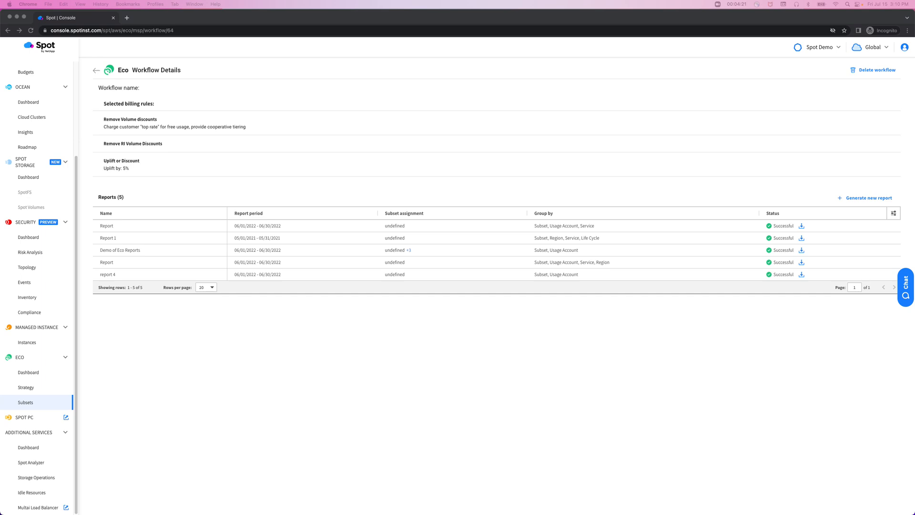
pyautogui.click(736, 4)
pyautogui.click(746, 14)
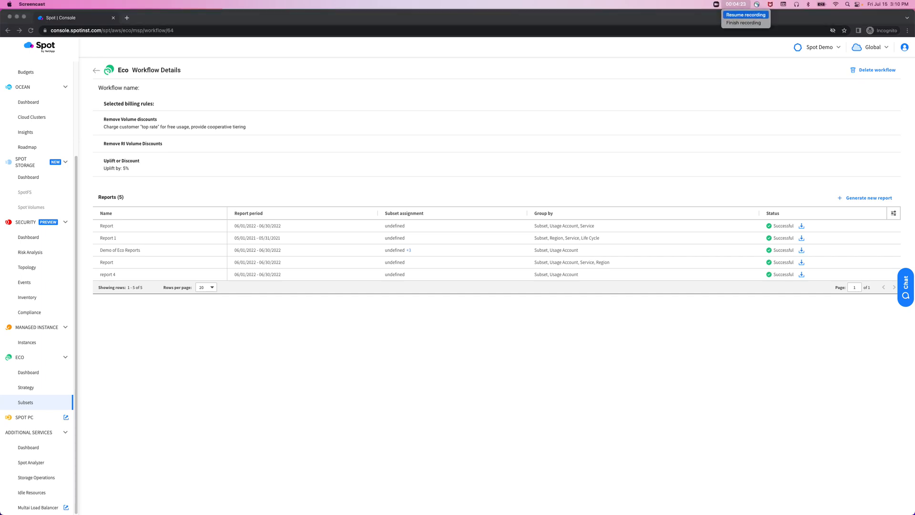
pyautogui.moveTo(914, 152); pyautogui.dragTo(349, 14)
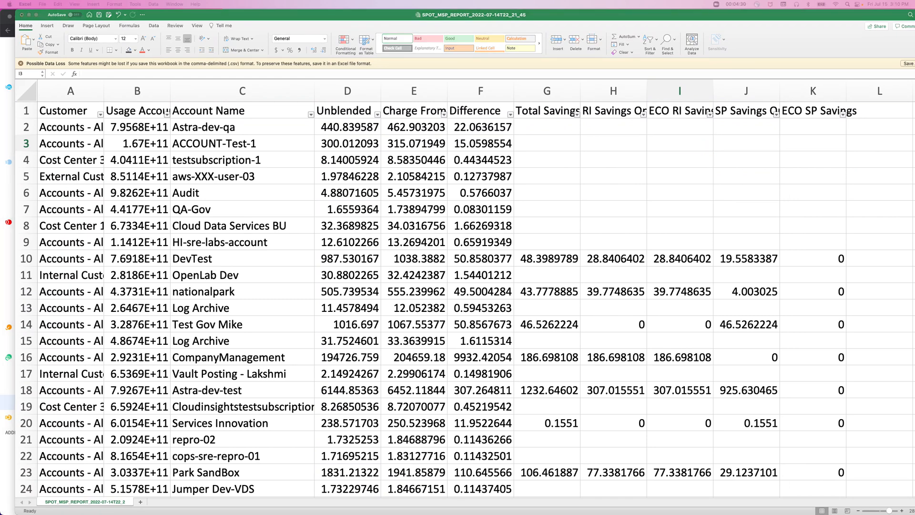
pyautogui.press('super+Tab')
# Step: Highlight the Customer, Usage Account and Account Name columns to examine how the report is grouped
pyautogui.moveTo(71, 91); pyautogui.dragTo(242, 91)
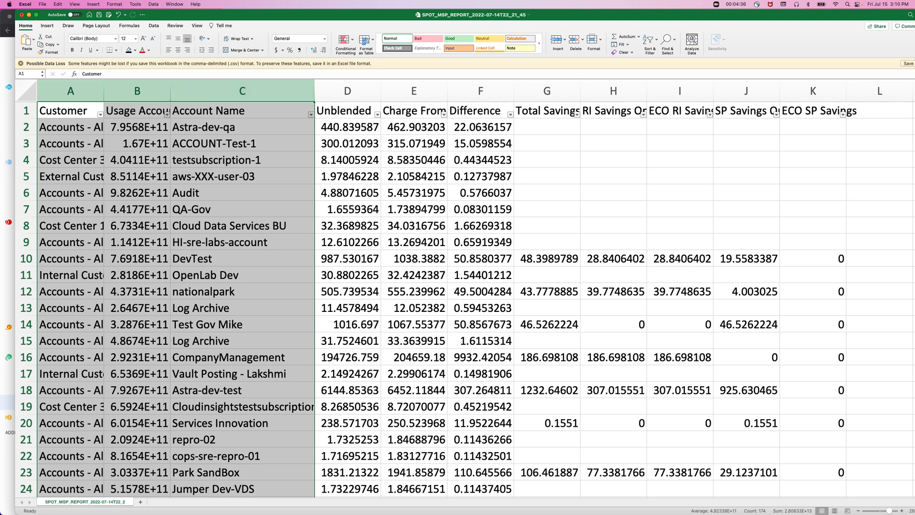
pyautogui.click(71, 90)
pyautogui.moveTo(137, 91); pyautogui.dragTo(242, 91)
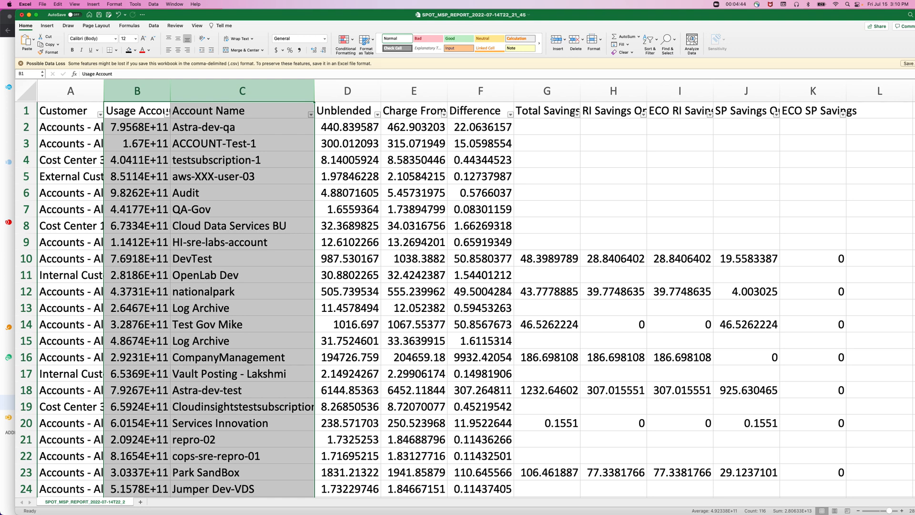
pyautogui.click(547, 225)
# Step: Highlight the Unblended, Charge From Report and Difference columns together, and examine the Unblended and Charge From Report columns individually
pyautogui.moveTo(348, 91); pyautogui.dragTo(480, 91)
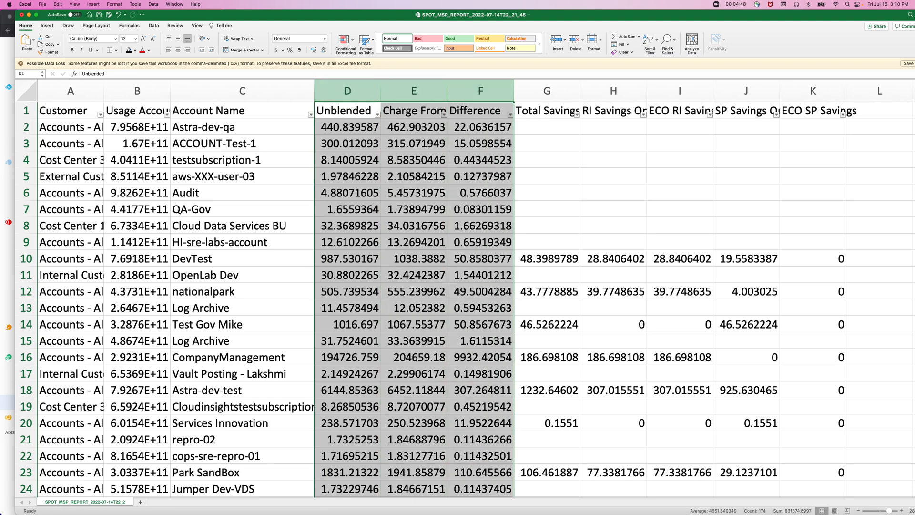
pyautogui.click(547, 226)
pyautogui.click(348, 91)
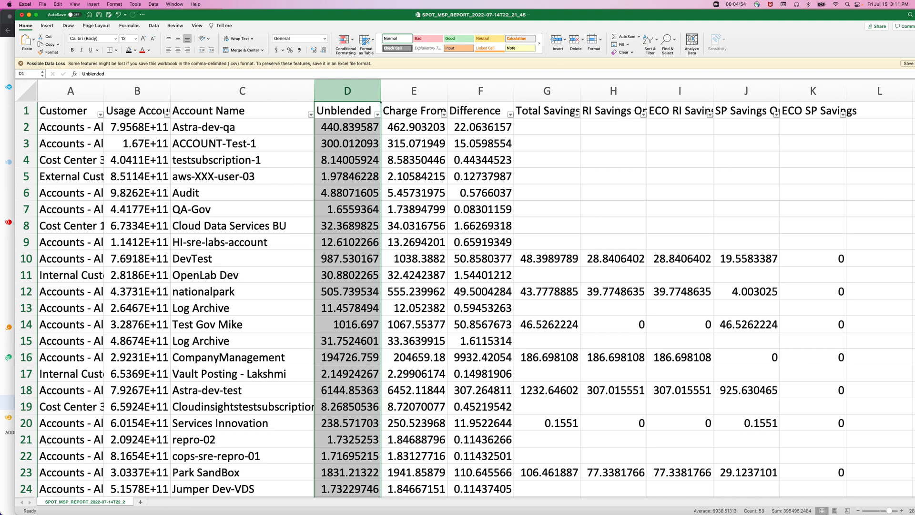
pyautogui.click(414, 91)
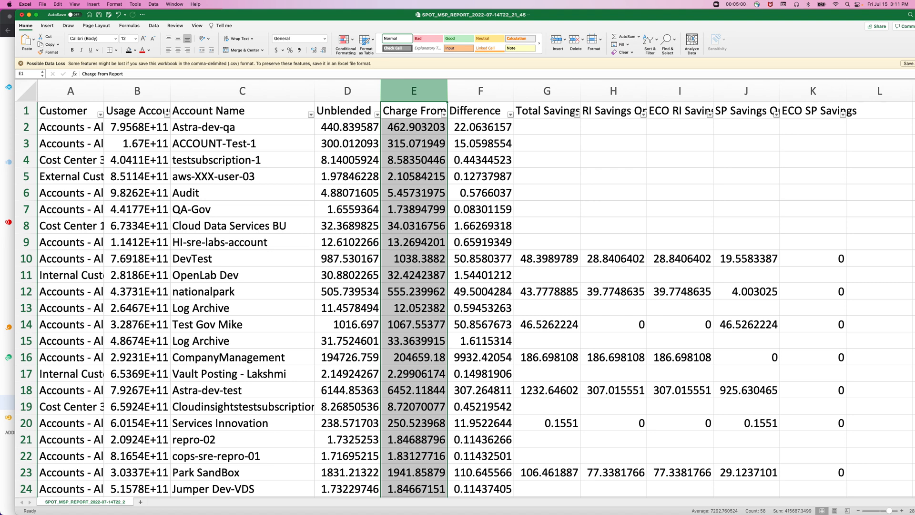
# Step: Examine the Difference column against the Unblended and Charge From Report columns by highlighting each one individually
pyautogui.click(481, 91)
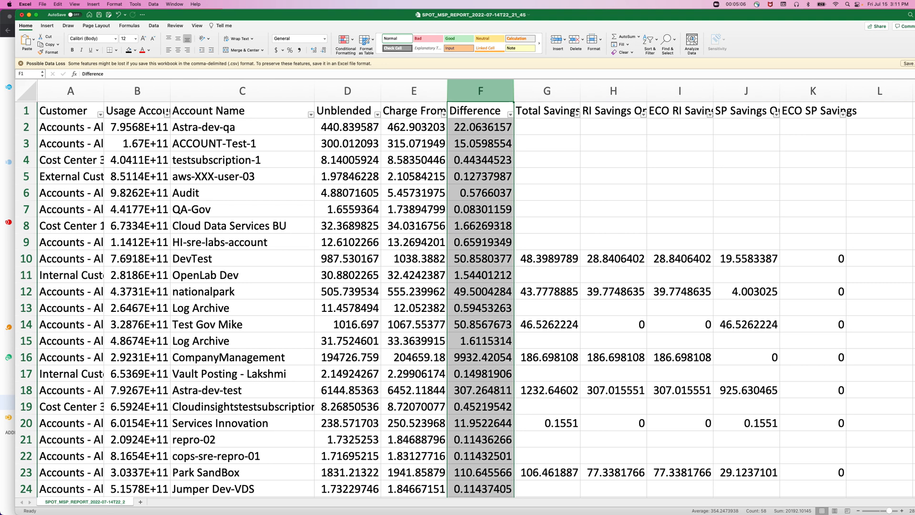
pyautogui.click(347, 91)
pyautogui.click(414, 91)
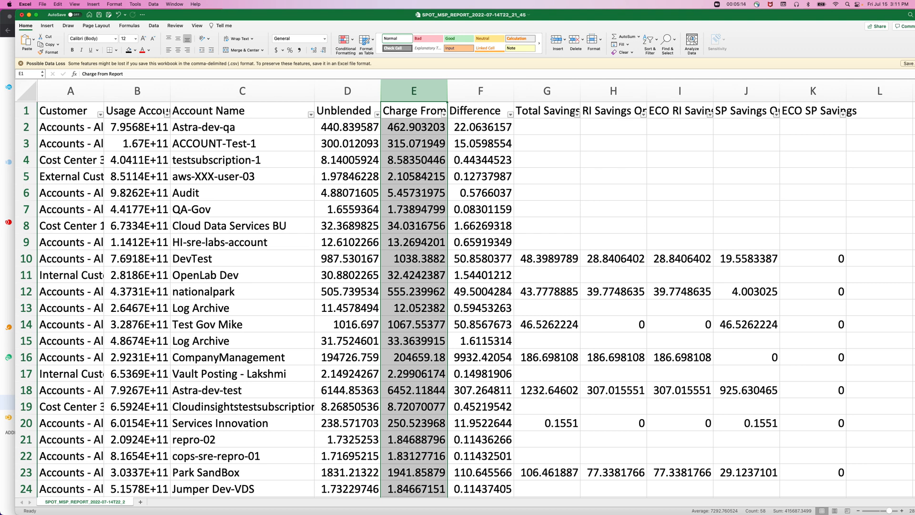
pyautogui.click(480, 91)
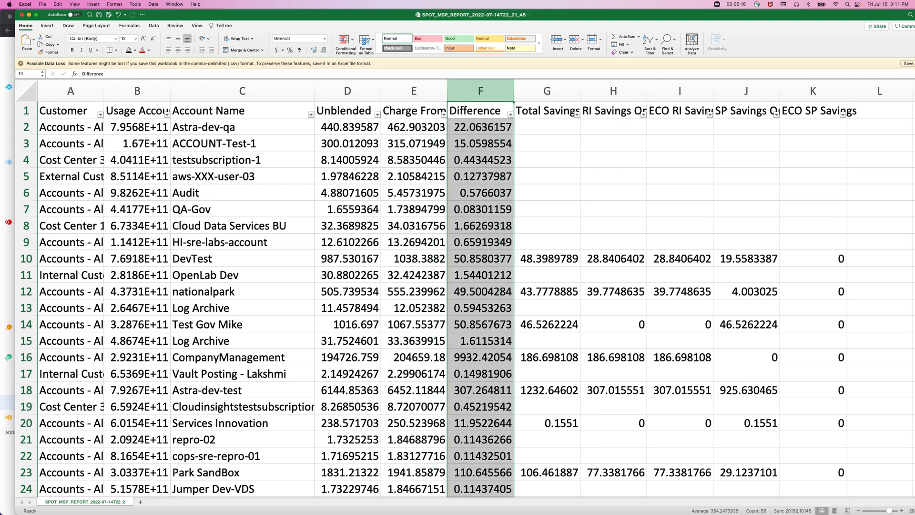
# Step: Highlight the savings columns from Total Savings through ECO SP Savings, and examine the ECO RI Savings and ECO SP Savings headers
pyautogui.click(613, 242)
pyautogui.moveTo(547, 91); pyautogui.dragTo(813, 91)
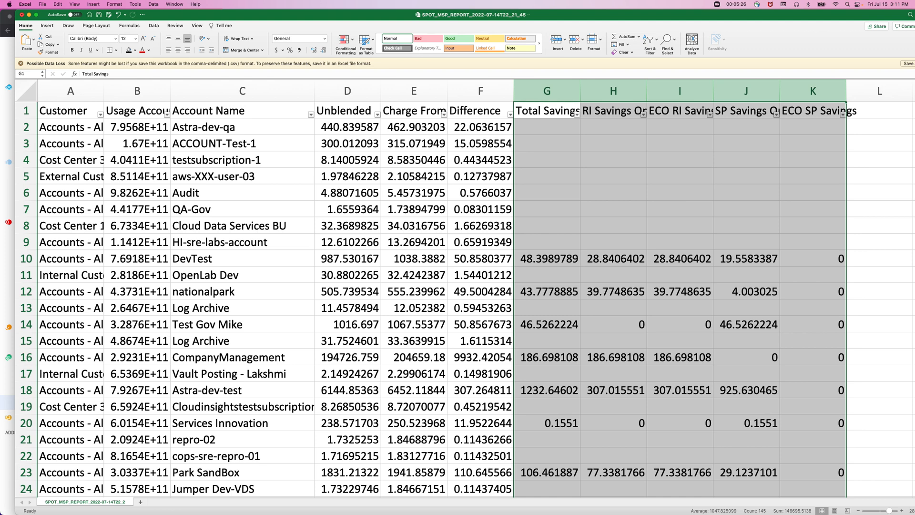
pyautogui.click(747, 160)
pyautogui.click(680, 110)
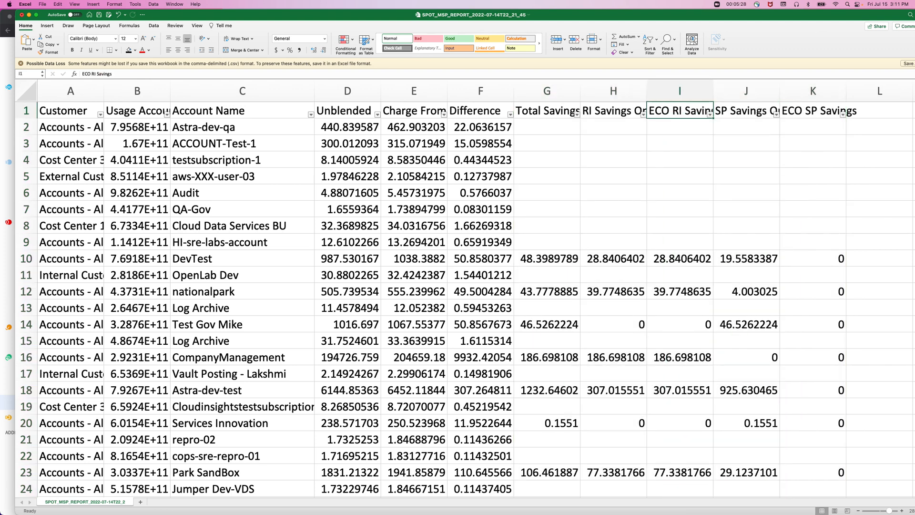
pyautogui.click(813, 111)
pyautogui.click(680, 111)
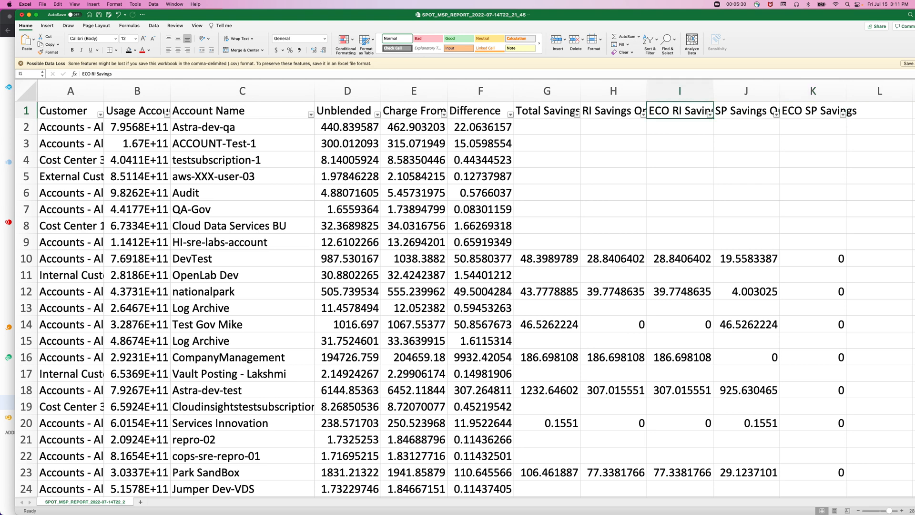